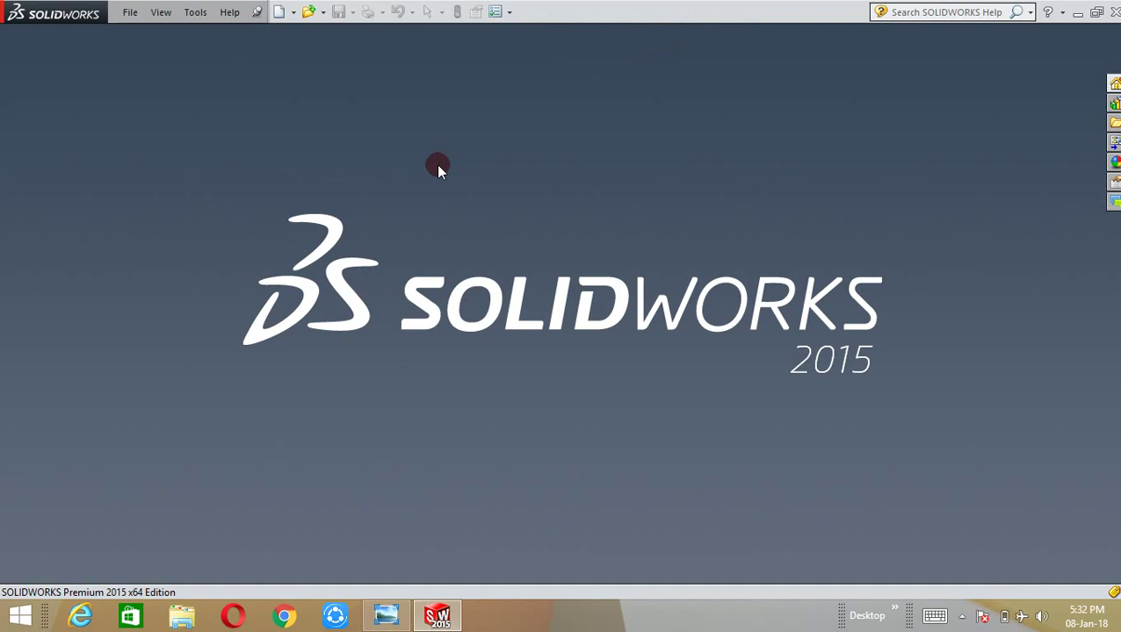
Step: Look at the mouse silhouette picture 1451824_orig in Windows Photo Viewer and return to SOLIDWORKS
{"action": "left_click", "coordinate": [386, 615]}
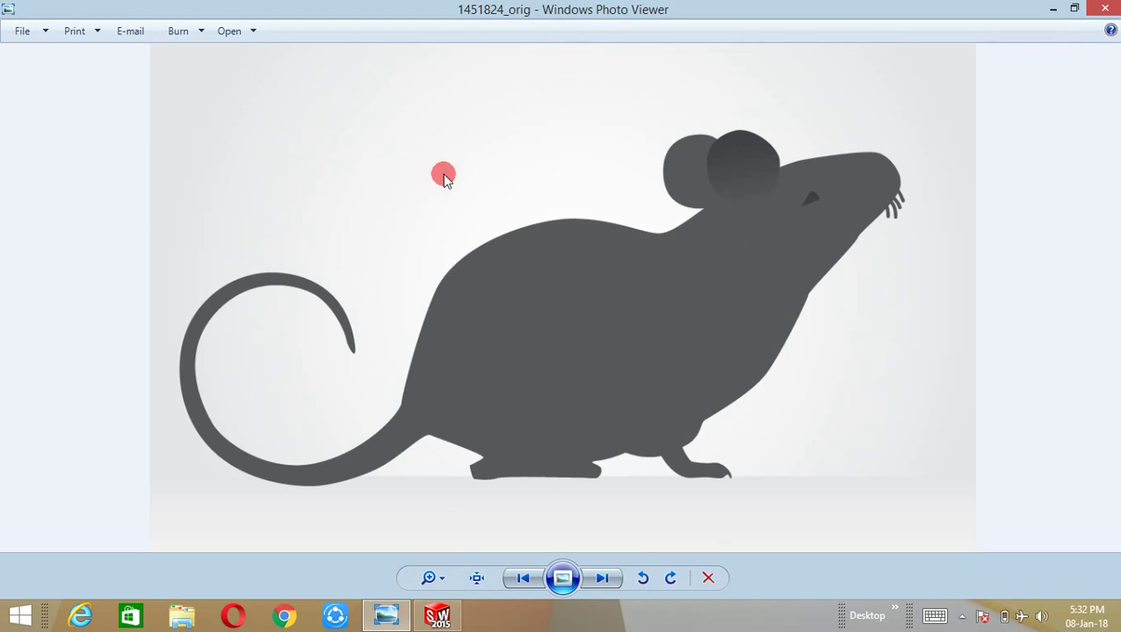
{"action": "left_click", "coordinate": [1055, 8]}
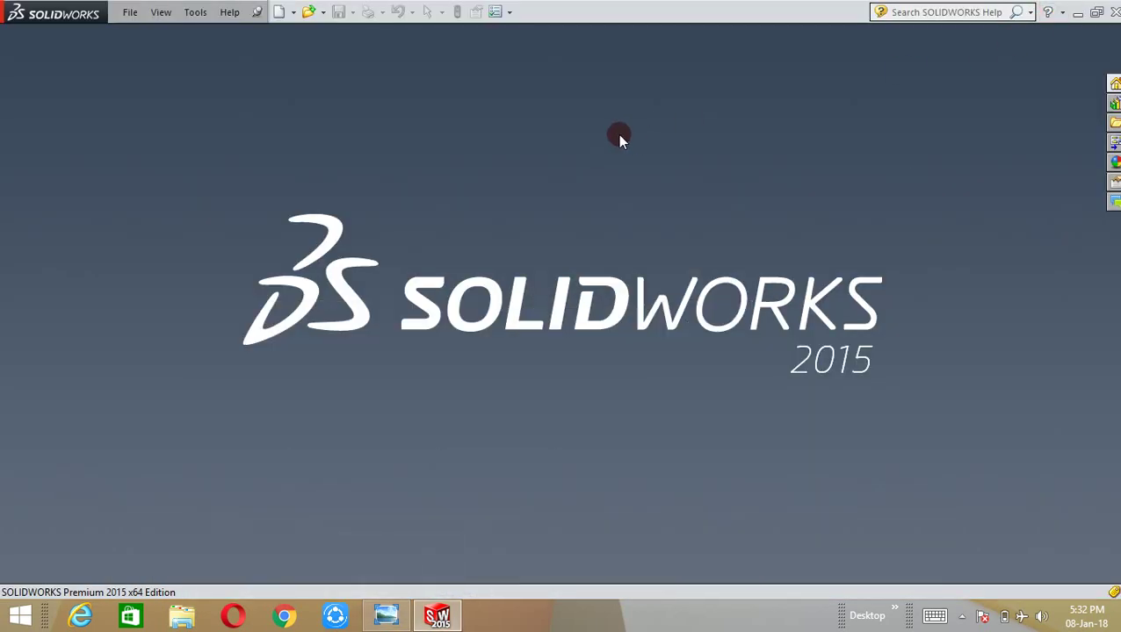
Step: Create a new part and start a sketch on the Top Plane
{"action": "left_click", "coordinate": [127, 13]}
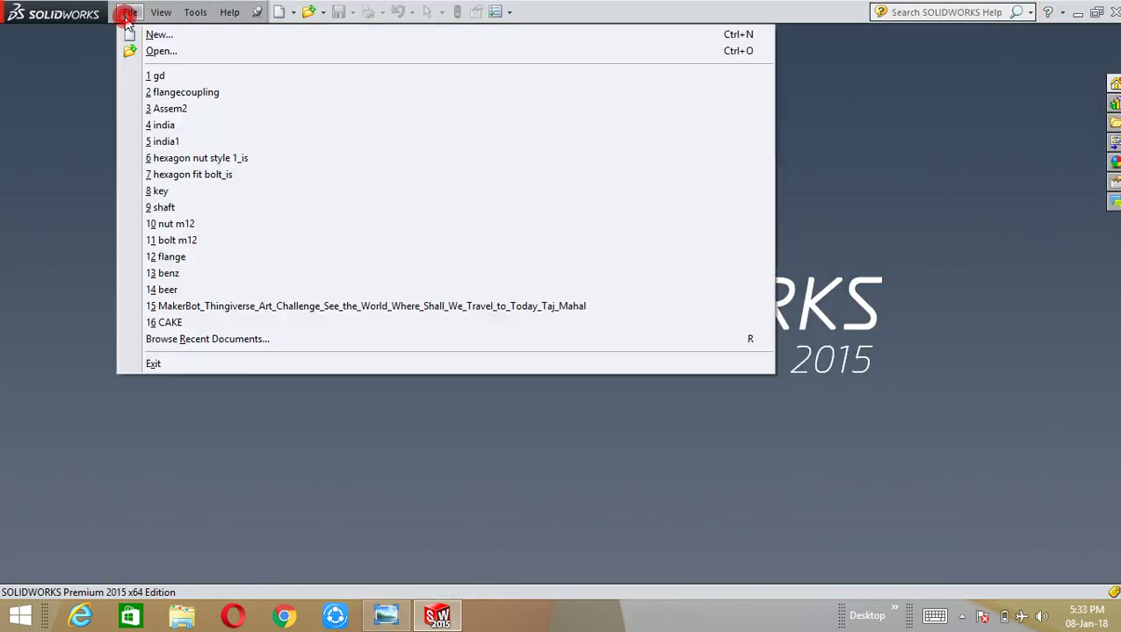
{"action": "left_click", "coordinate": [166, 35]}
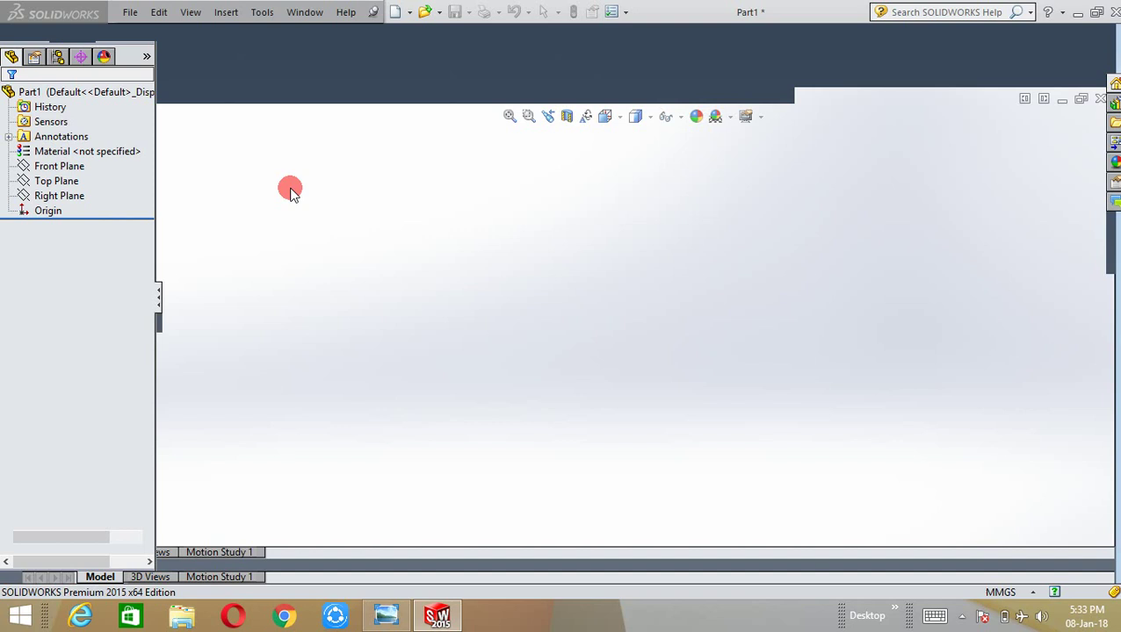
{"action": "left_click", "coordinate": [58, 256]}
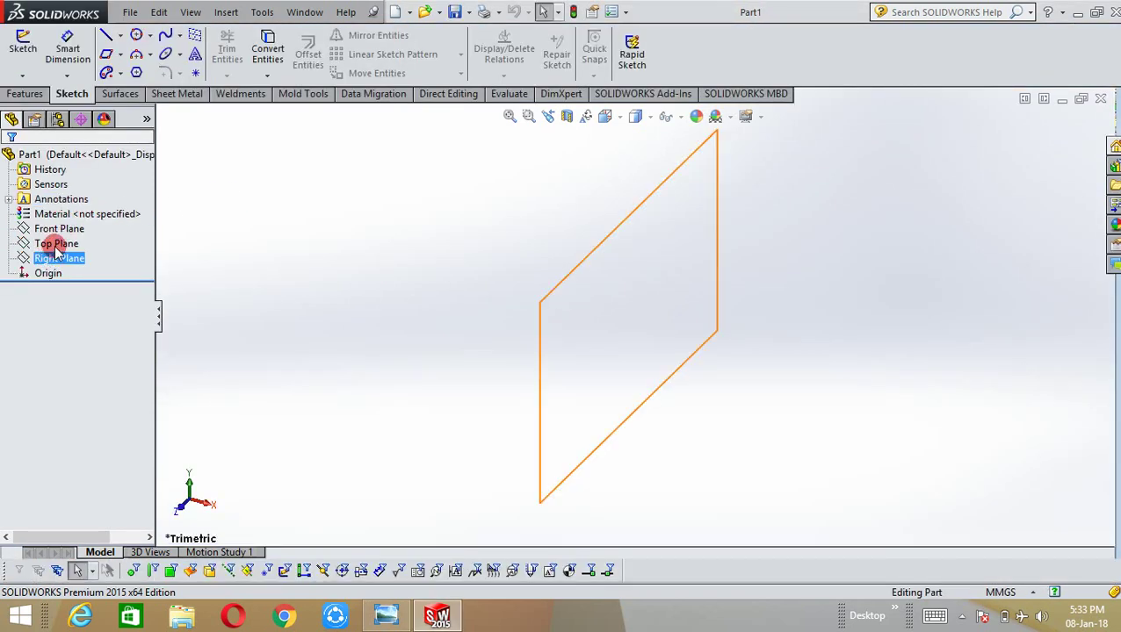
{"action": "left_click", "coordinate": [56, 243]}
{"action": "left_click", "coordinate": [74, 217]}
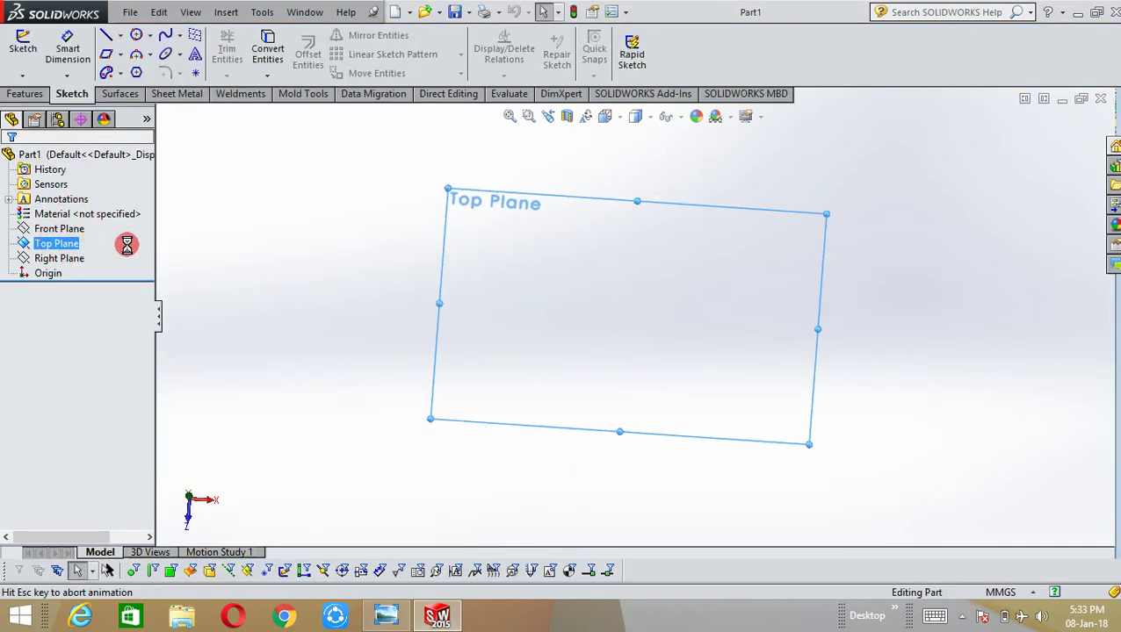
Step: Insert the mouse image 1451824_orig from the Desktop as a sketch picture
{"action": "left_click", "coordinate": [262, 13]}
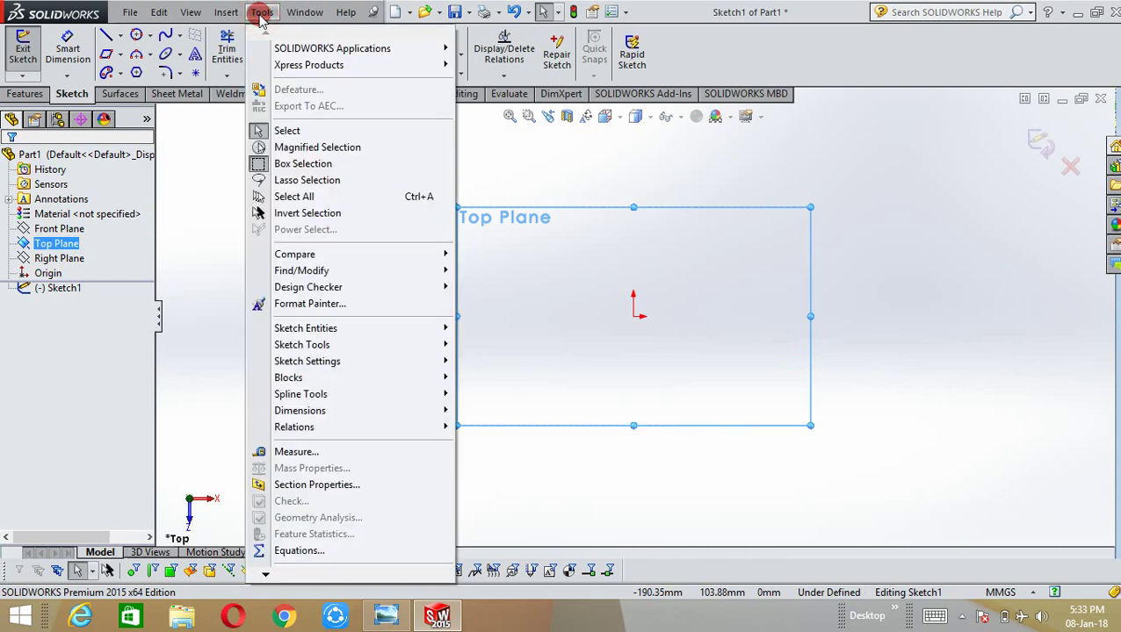
{"action": "left_click", "coordinate": [305, 343]}
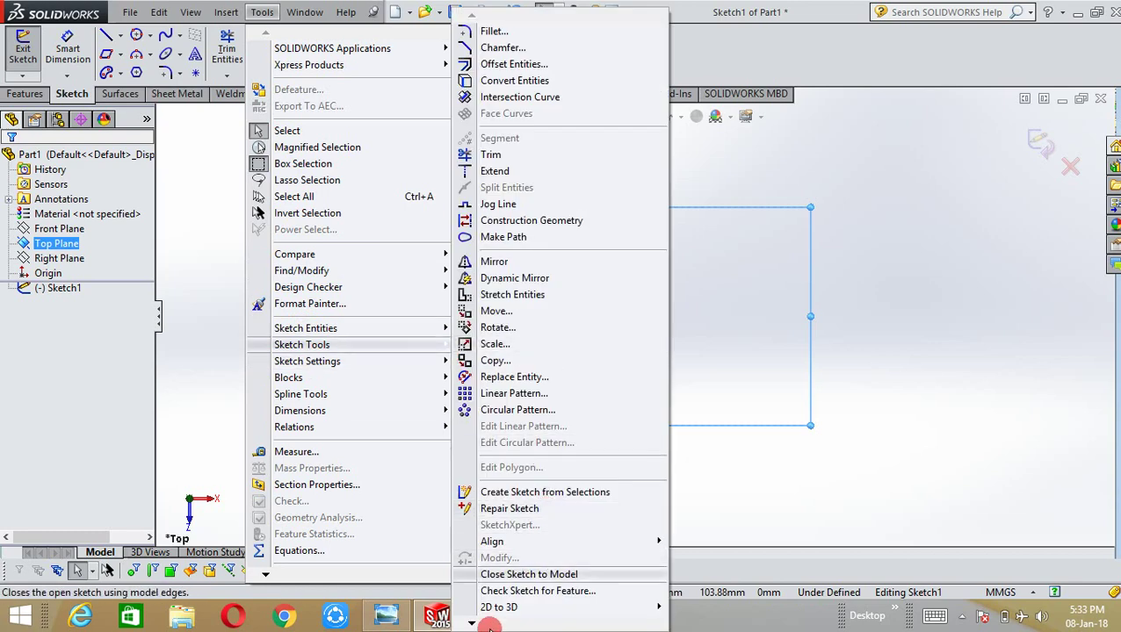
{"action": "mouse_move", "coordinate": [473, 623]}
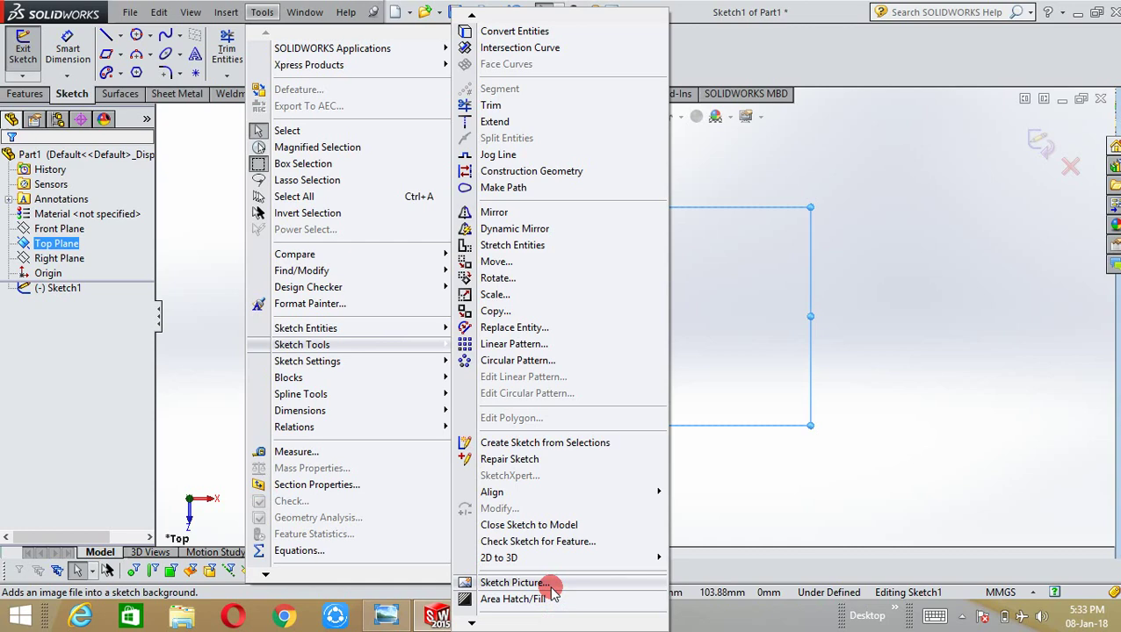
{"action": "left_click", "coordinate": [514, 582]}
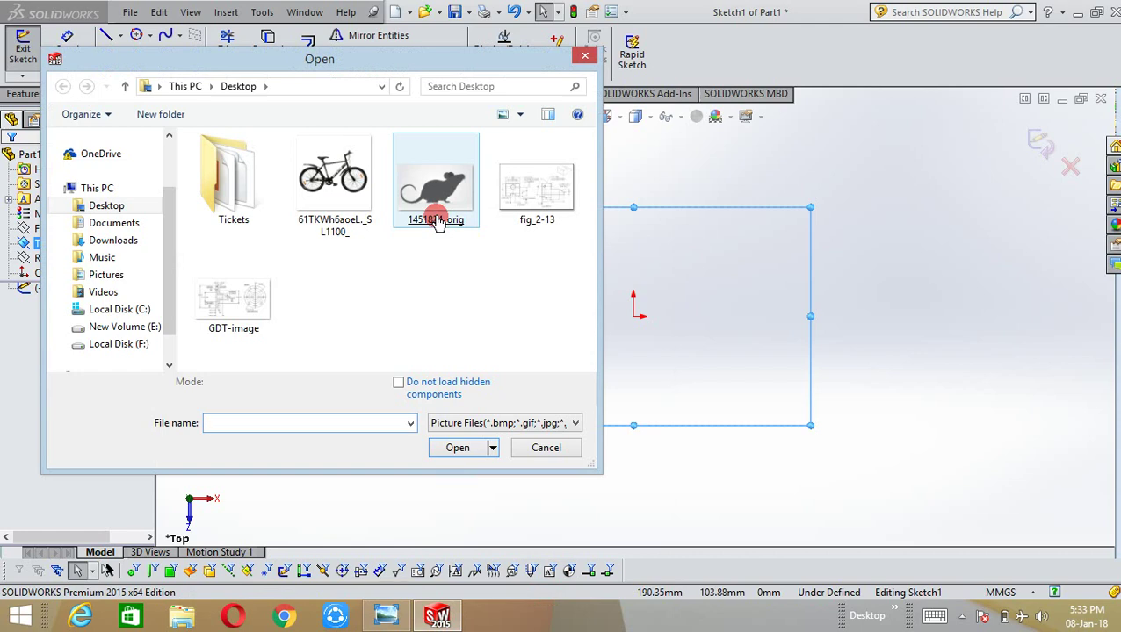
{"action": "double_click", "coordinate": [437, 220]}
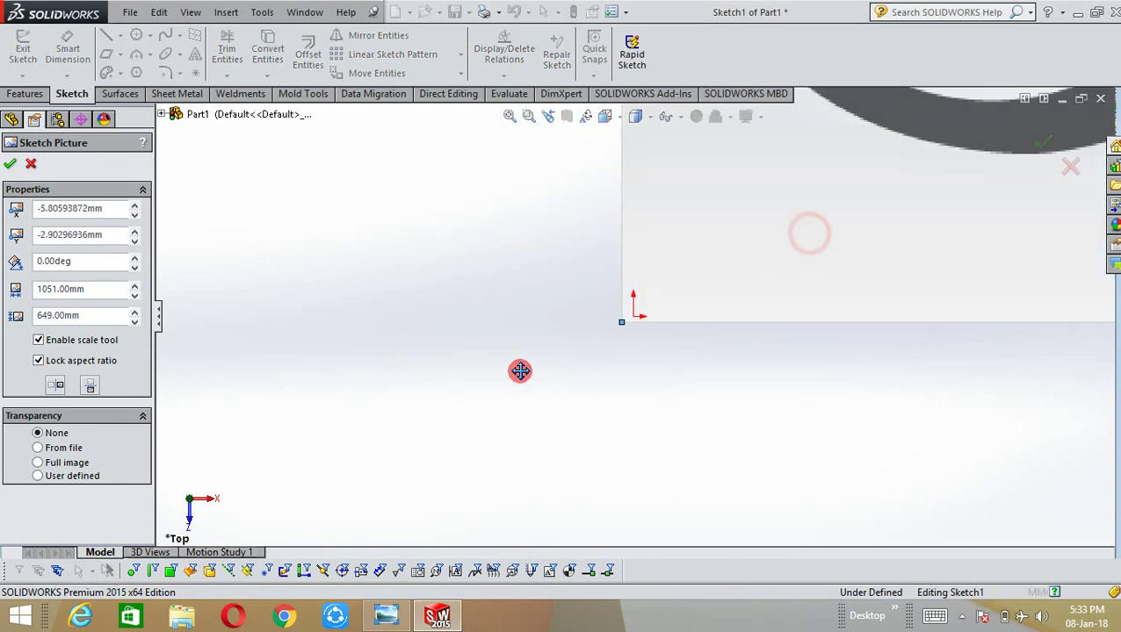
Step: Move the sketch picture so that it is roughly centred on the origin and accept its placement
{"action": "mouse_move", "coordinate": [520, 371]}
{"action": "left_mouse_down"}
{"action": "mouse_move", "coordinate": [373, 436]}
{"action": "mouse_move", "coordinate": [519, 307]}
{"action": "left_mouse_up"}
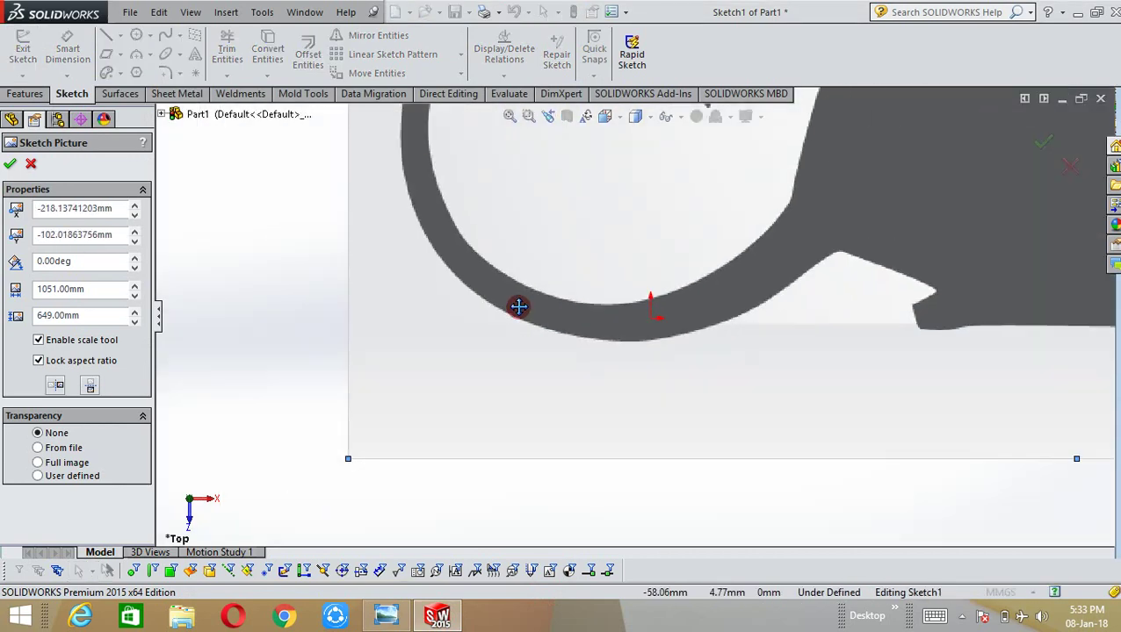
{"action": "scroll", "coordinate": [518, 306], "scroll_direction": "up", "scroll_amount": 5}
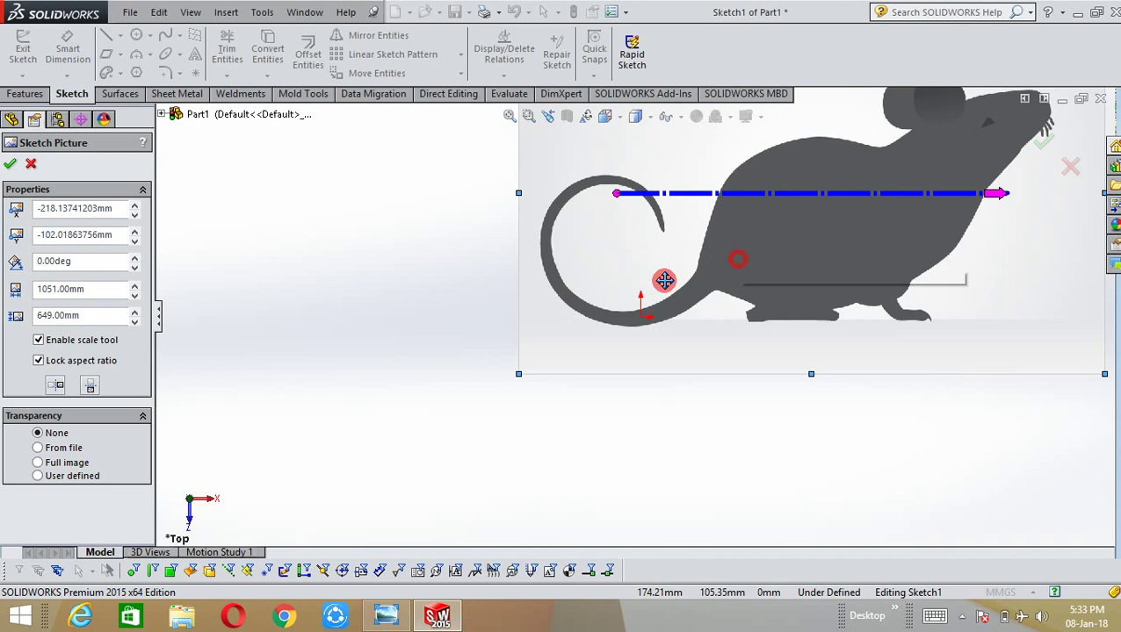
{"action": "mouse_move", "coordinate": [664, 280]}
{"action": "left_mouse_down"}
{"action": "mouse_move", "coordinate": [510, 328]}
{"action": "mouse_move", "coordinate": [543, 378]}
{"action": "left_mouse_up"}
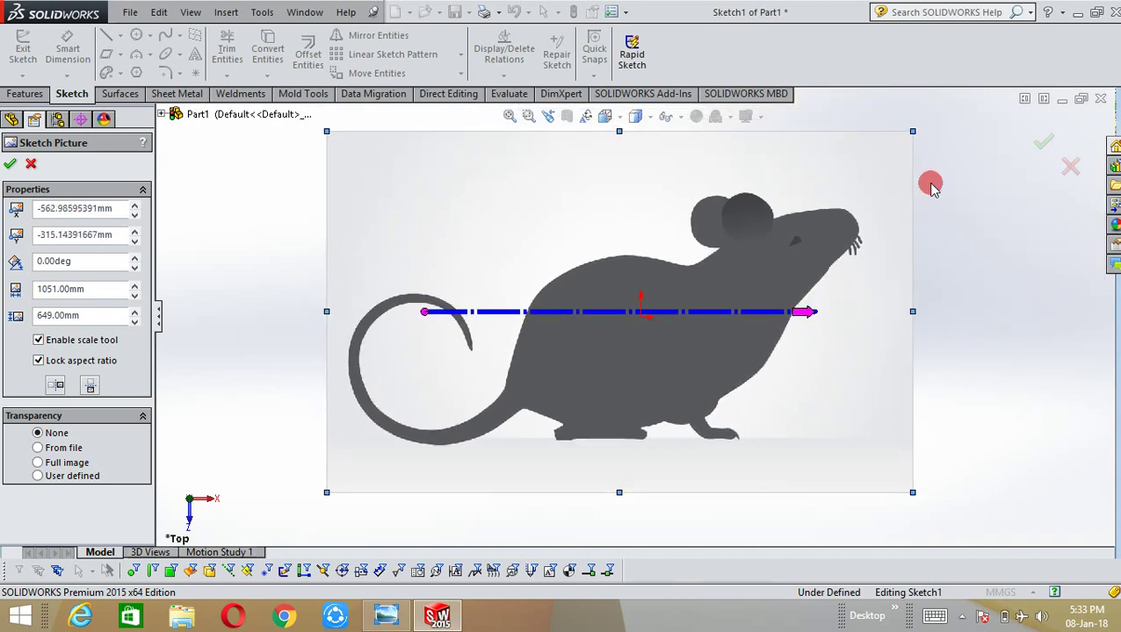
{"action": "left_click", "coordinate": [1041, 140]}
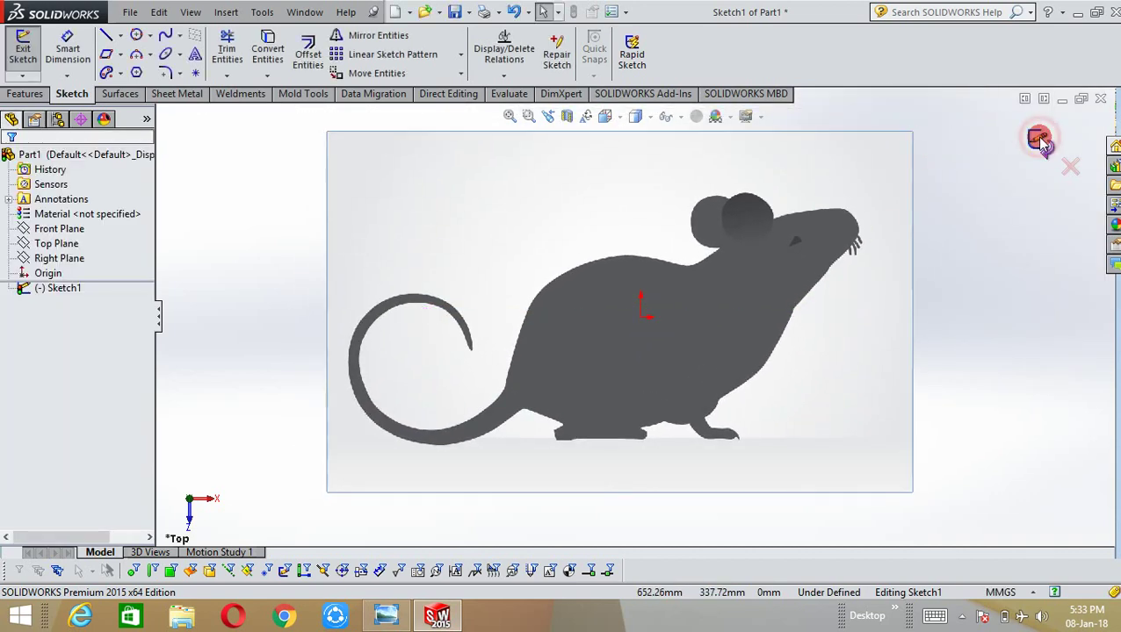
{"action": "left_click", "coordinate": [388, 238]}
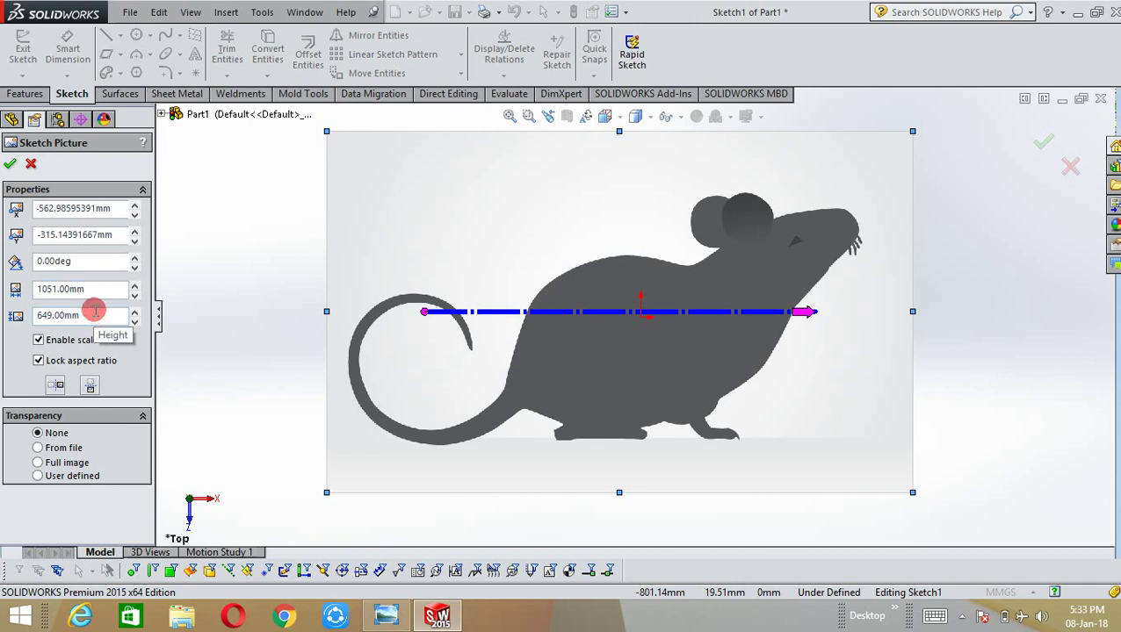
{"action": "left_click", "coordinate": [10, 163]}
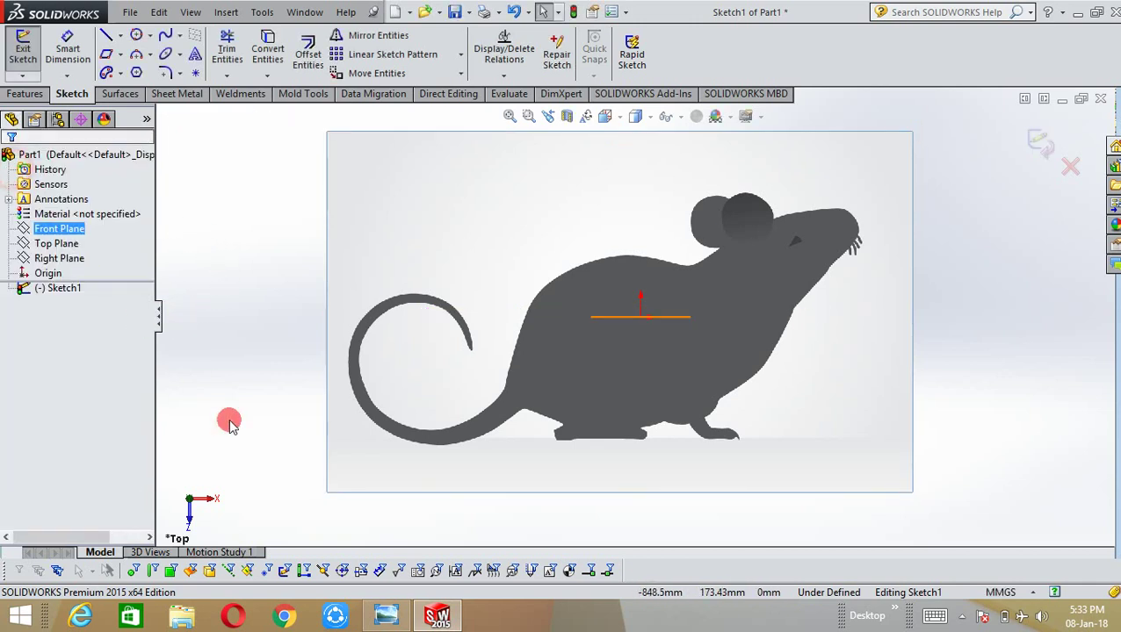
Step: Enable the Autotrace add-in
{"action": "left_click", "coordinate": [627, 11]}
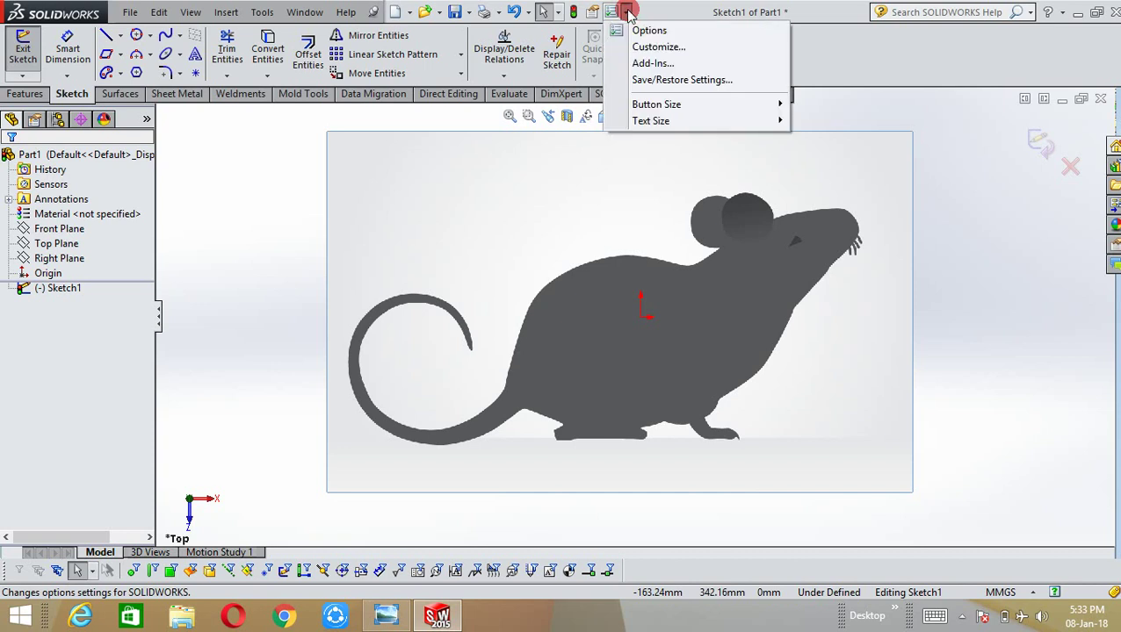
{"action": "left_click", "coordinate": [677, 64]}
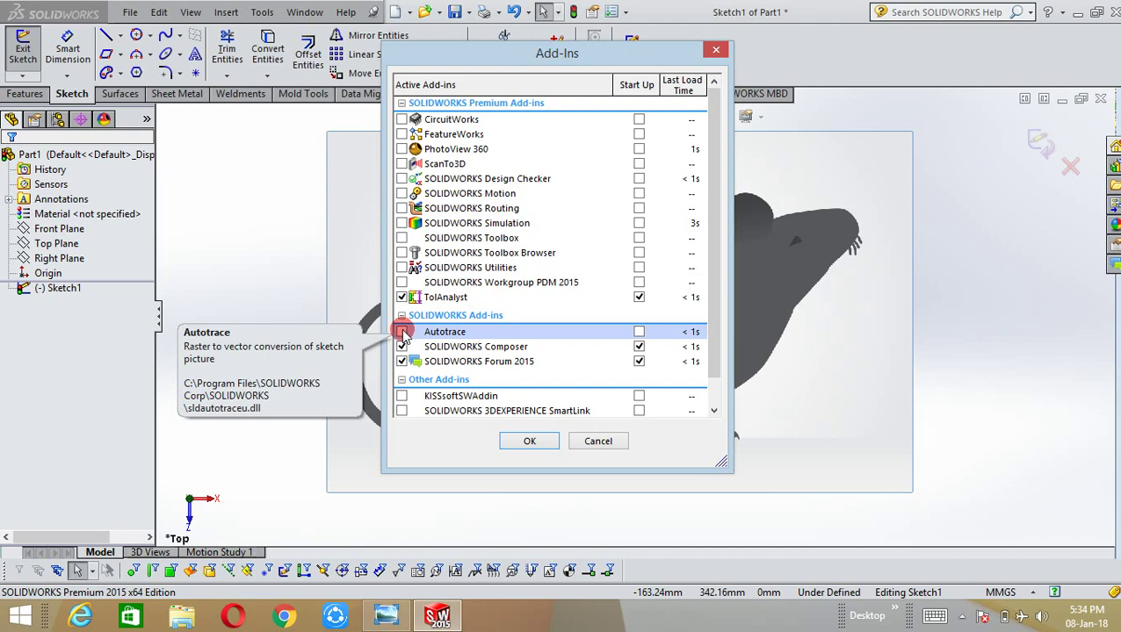
{"action": "left_click", "coordinate": [529, 440]}
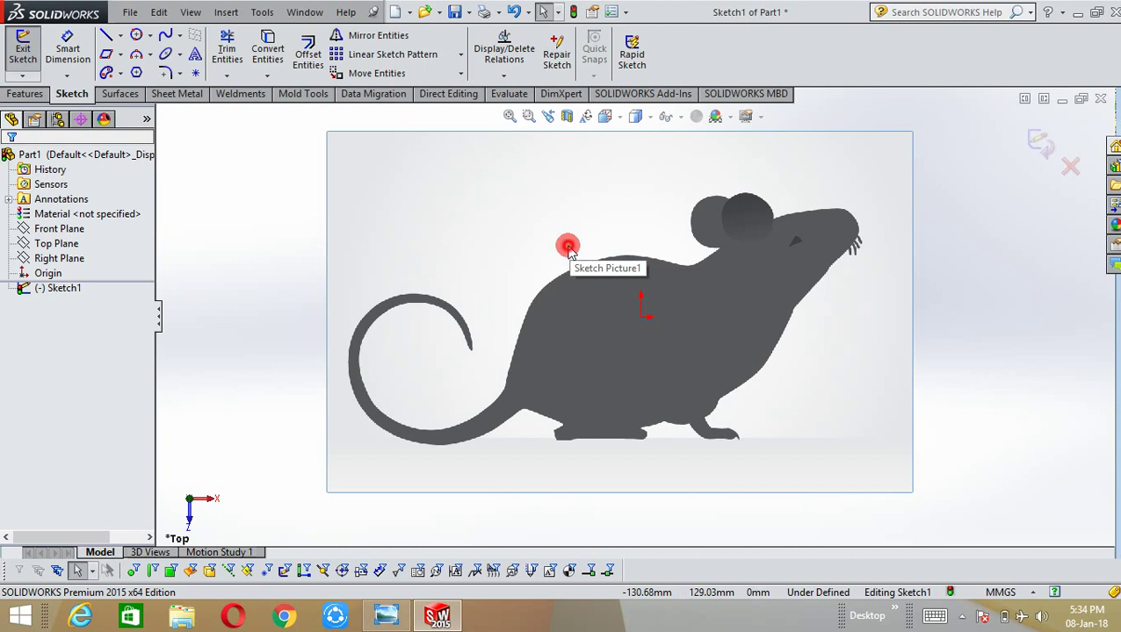
Step: Open the sketch picture's trace settings, pick the mouse's body colour as the selection and trace its outline
{"action": "left_click", "coordinate": [569, 248]}
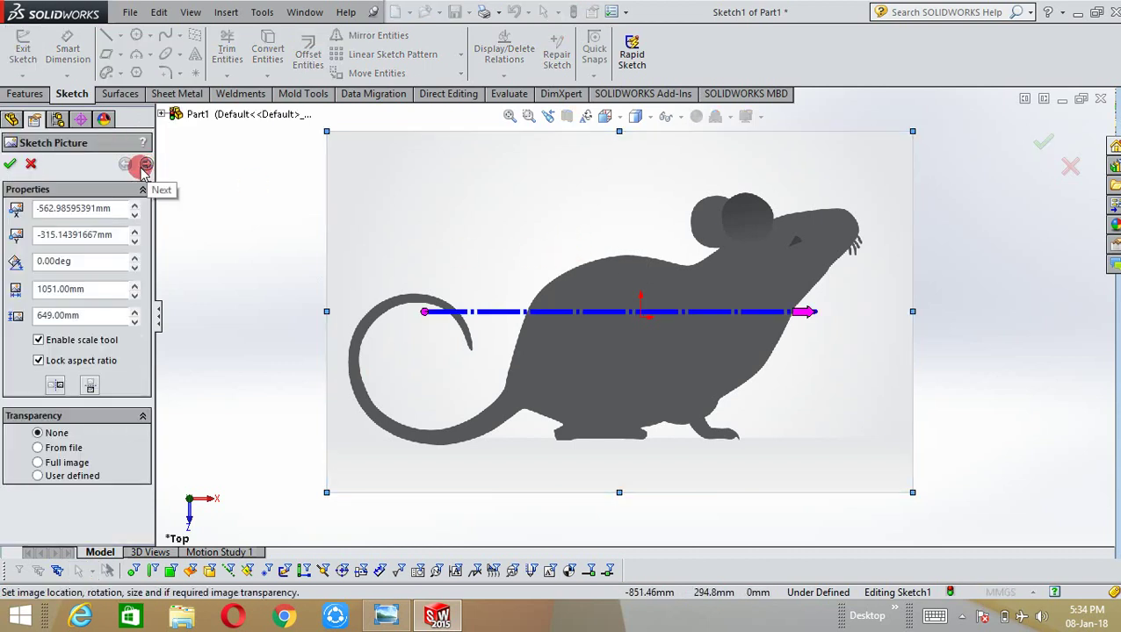
{"action": "left_click", "coordinate": [147, 169]}
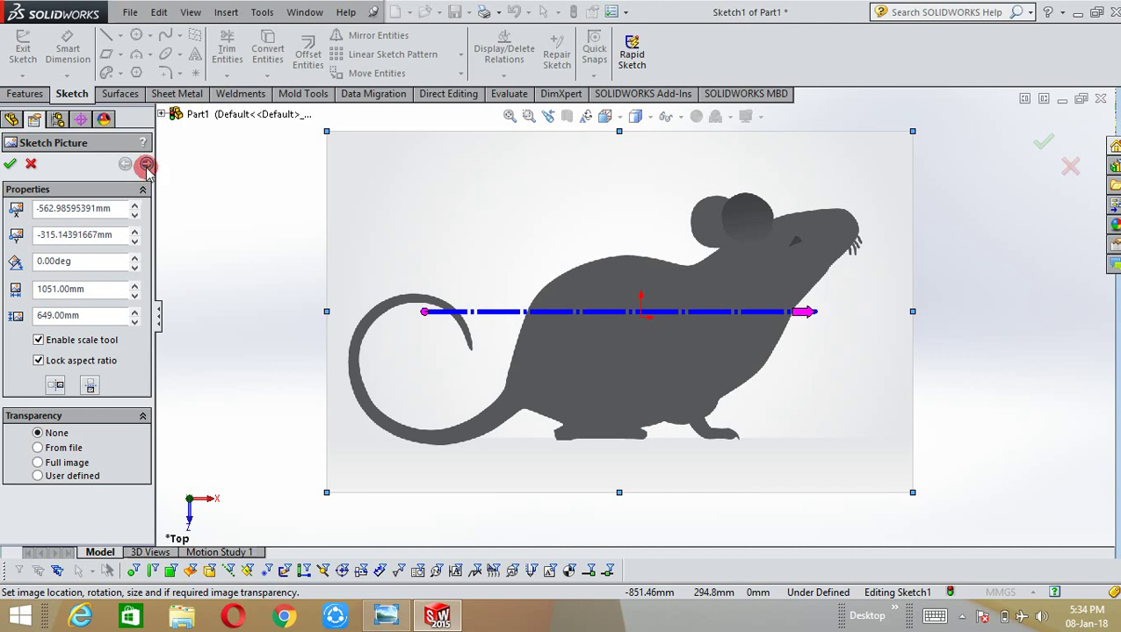
{"action": "left_click", "coordinate": [93, 304]}
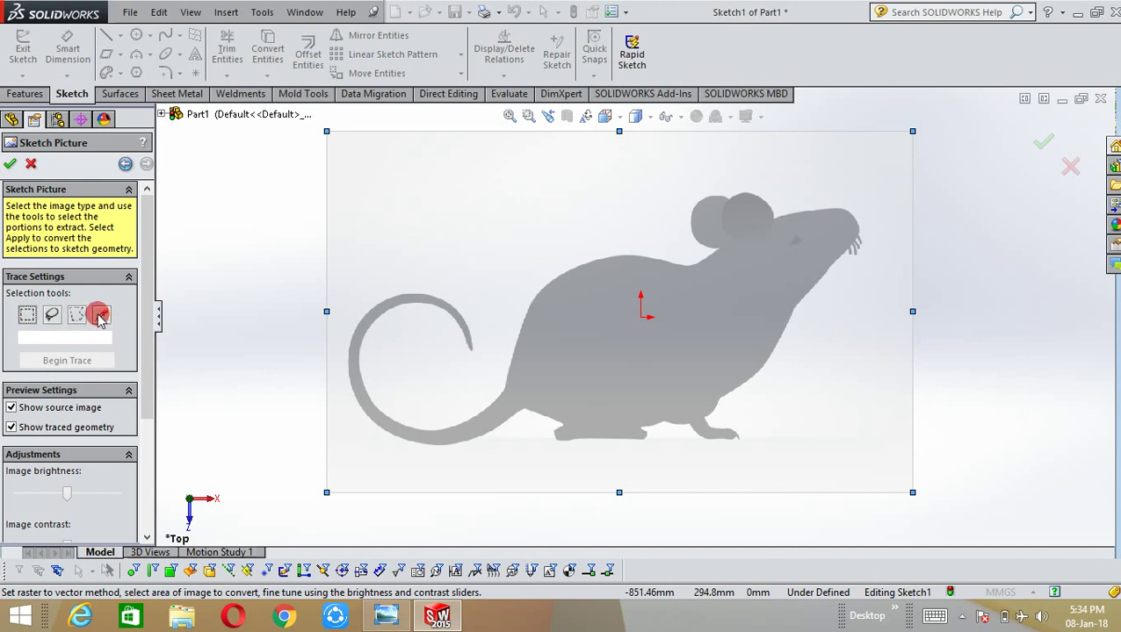
{"action": "left_click", "coordinate": [99, 316]}
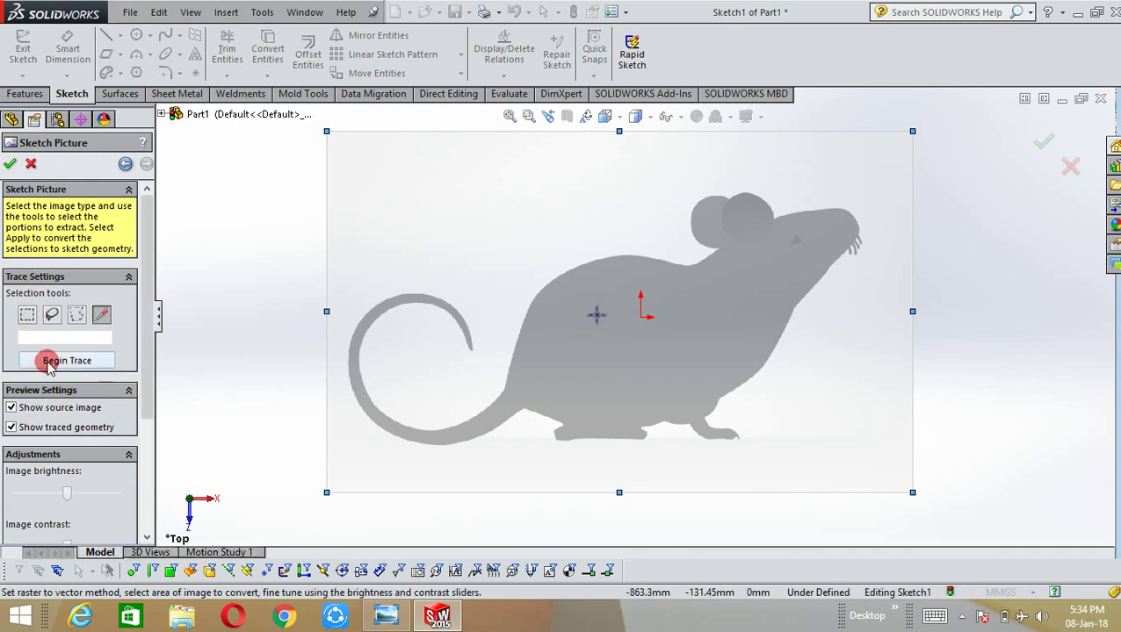
{"action": "left_click", "coordinate": [48, 365]}
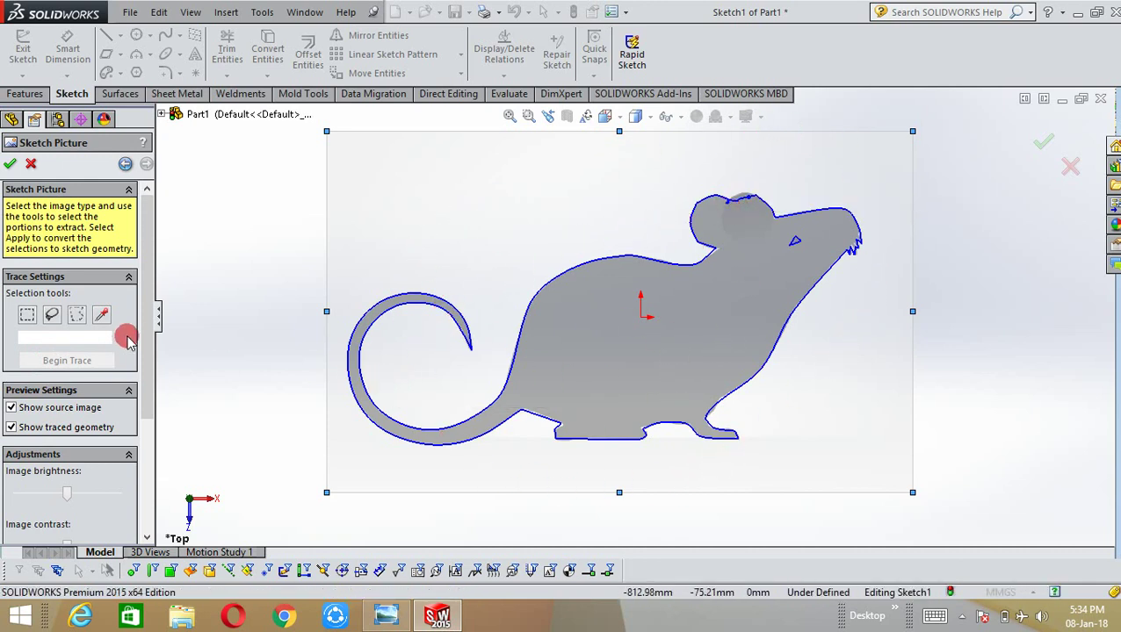
Step: Lower the trace's image contrast to the minimum, raise the color tolerance to about mid-range, increase the recognition tolerance slightly and accept the traced outline
{"action": "scroll", "coordinate": [123, 418], "scroll_direction": "down", "scroll_amount": 5}
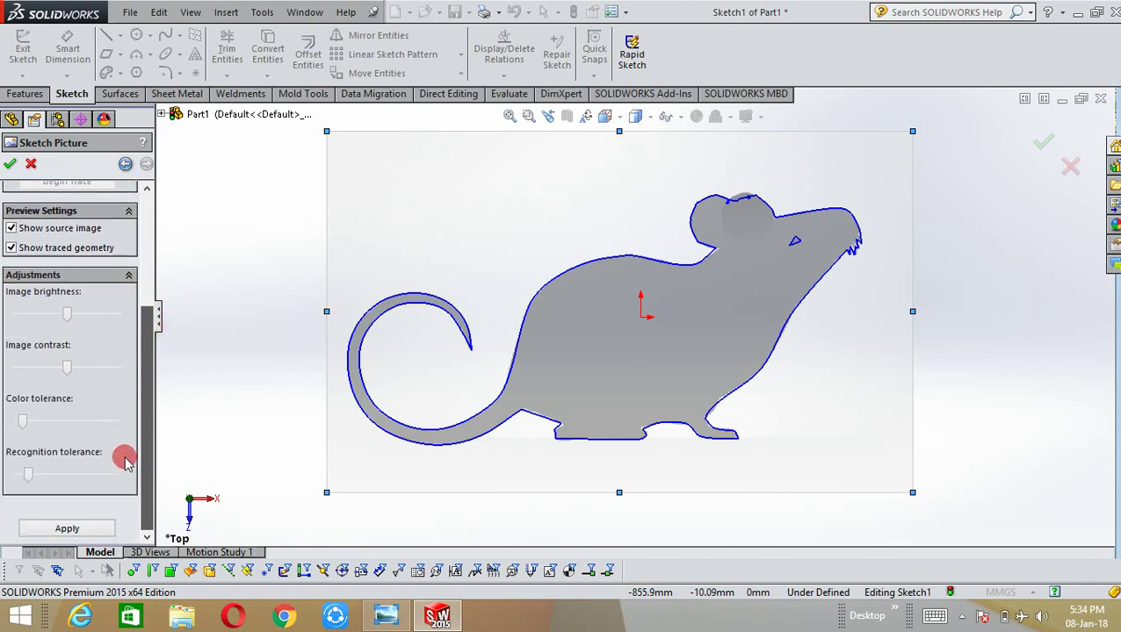
{"action": "left_click_drag", "start_coordinate": [64, 368], "coordinate": [12, 372]}
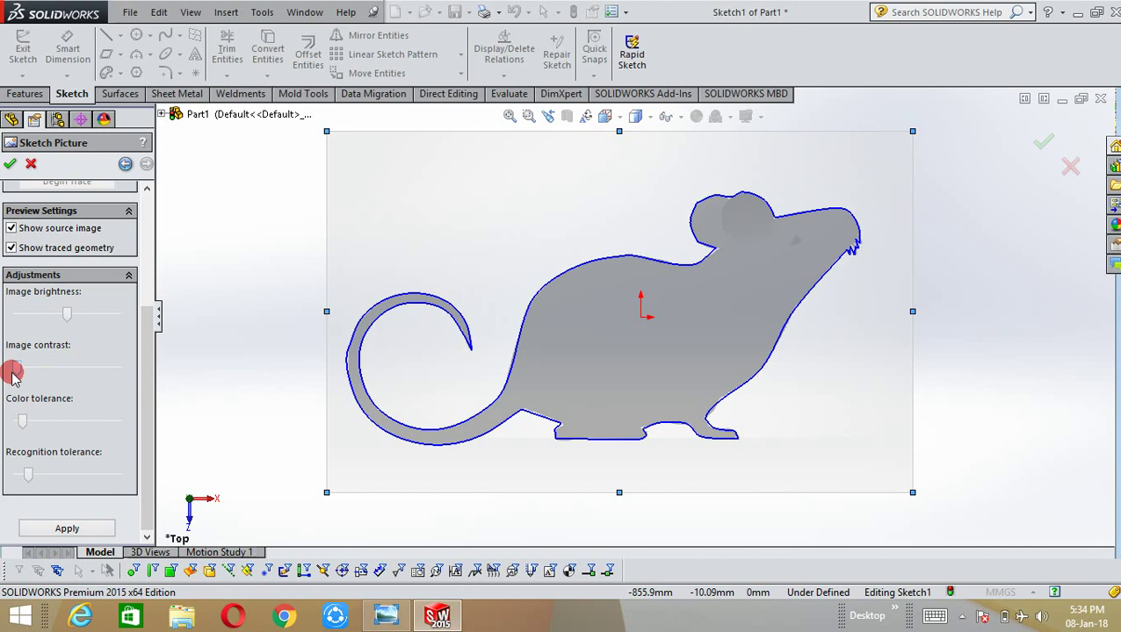
{"action": "left_click", "coordinate": [22, 422]}
{"action": "left_click_drag", "start_coordinate": [29, 421], "coordinate": [71, 421]}
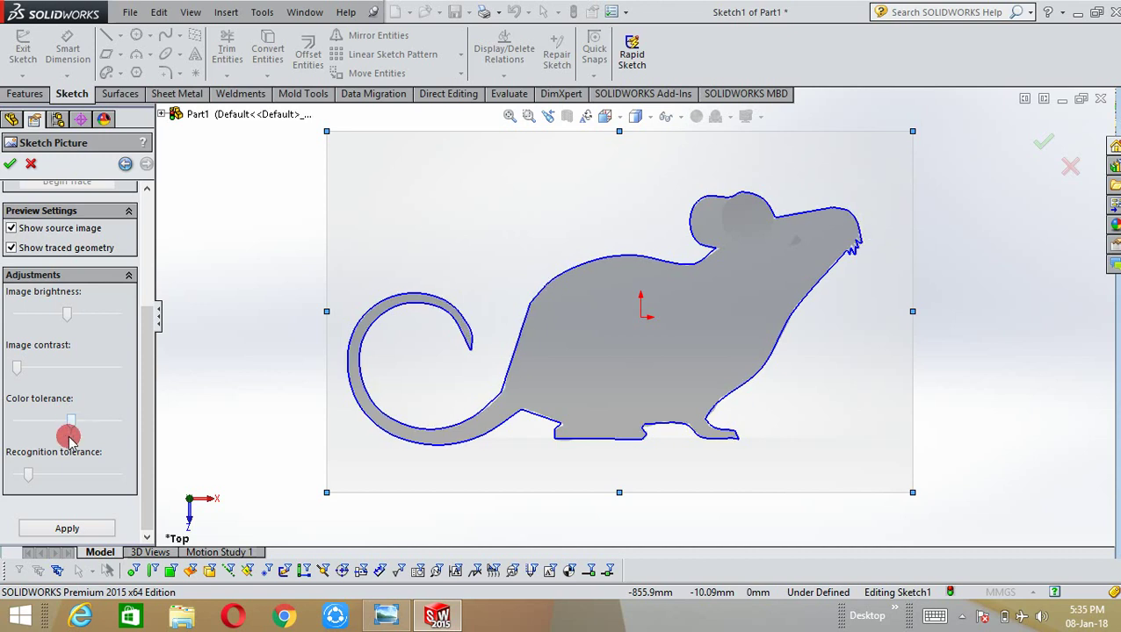
{"action": "mouse_move", "coordinate": [29, 473]}
{"action": "left_mouse_down"}
{"action": "mouse_move", "coordinate": [74, 475]}
{"action": "mouse_move", "coordinate": [63, 478]}
{"action": "left_mouse_up"}
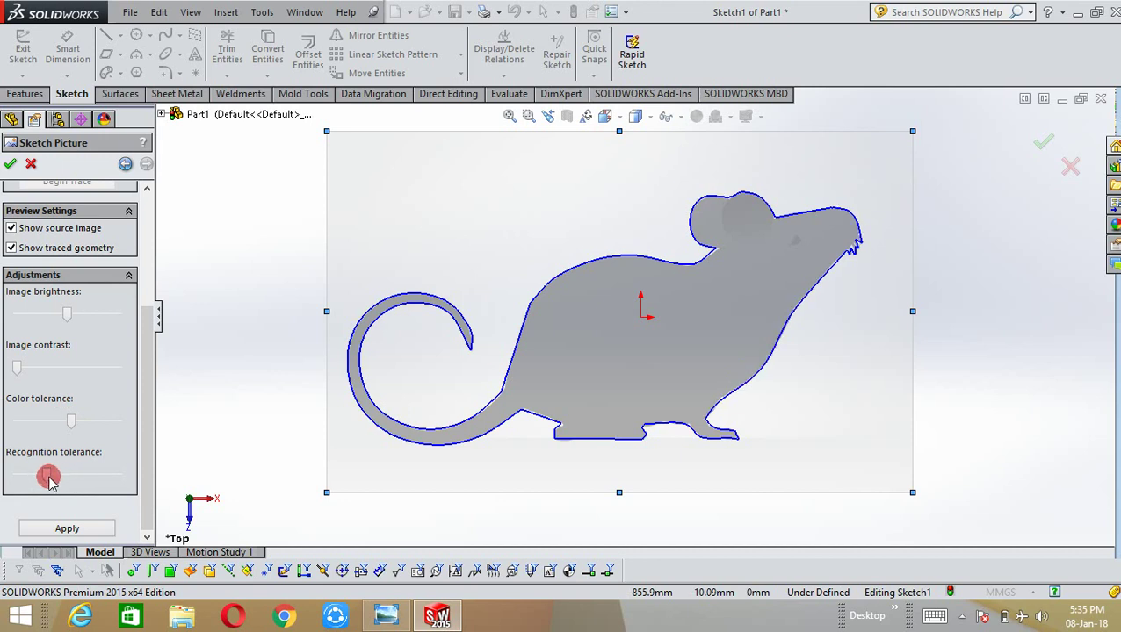
{"action": "scroll", "coordinate": [145, 476], "scroll_direction": "up", "scroll_amount": 1}
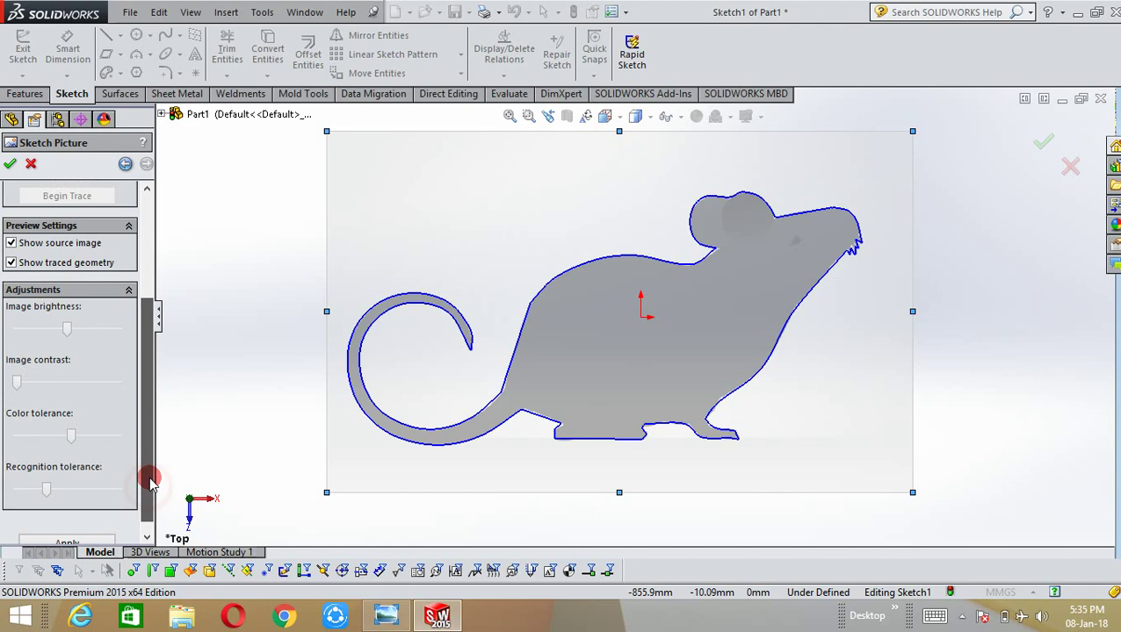
{"action": "left_click", "coordinate": [10, 163]}
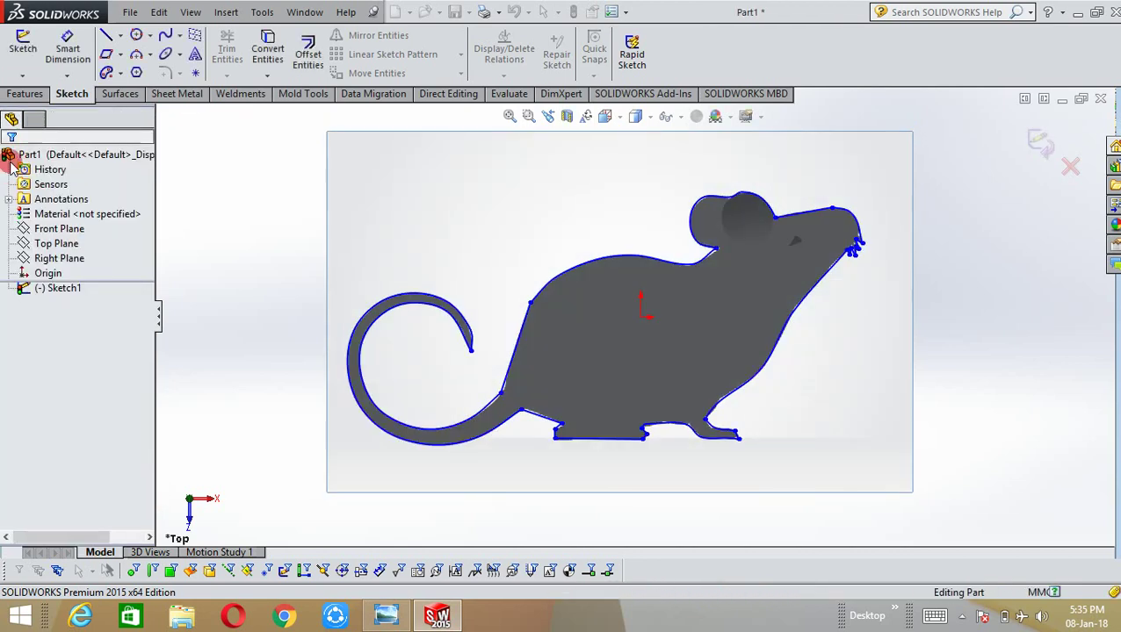
Step: Exit the sketch and extrude the traced mouse outline as a Blind boss 10 mm deep
{"action": "left_click", "coordinate": [23, 48]}
{"action": "left_click", "coordinate": [29, 94]}
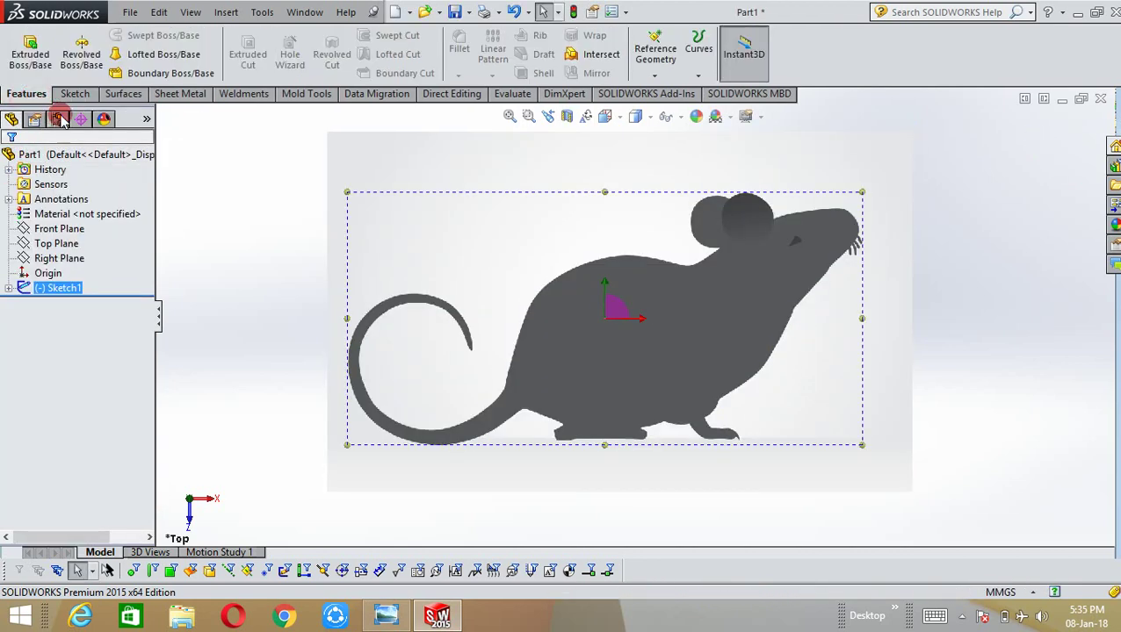
{"action": "left_click", "coordinate": [31, 55]}
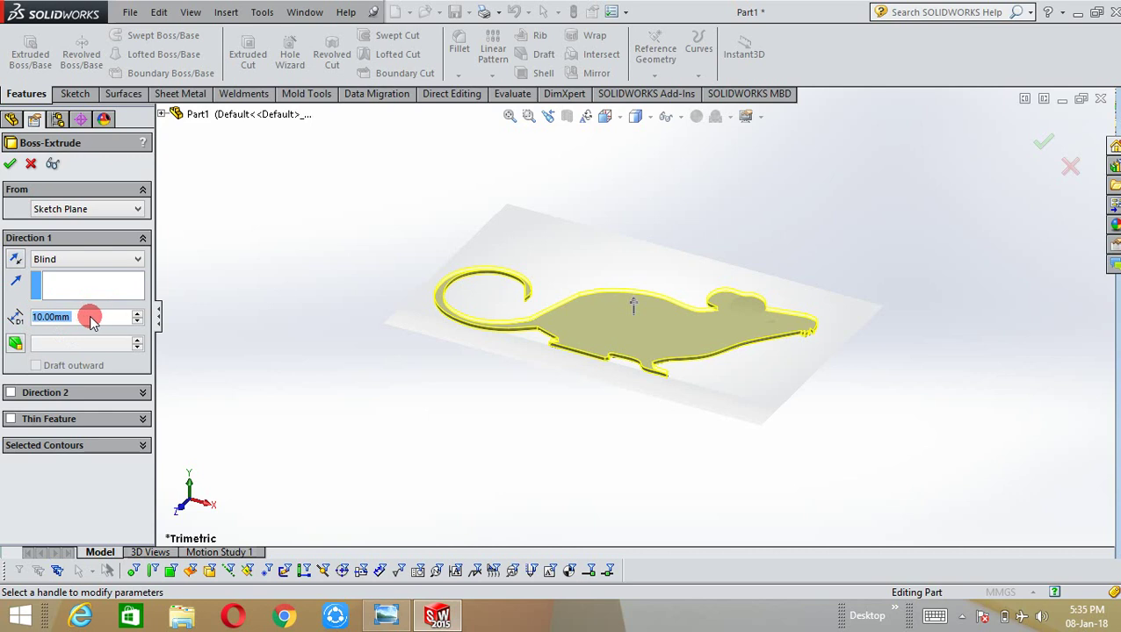
{"action": "left_click", "coordinate": [9, 166]}
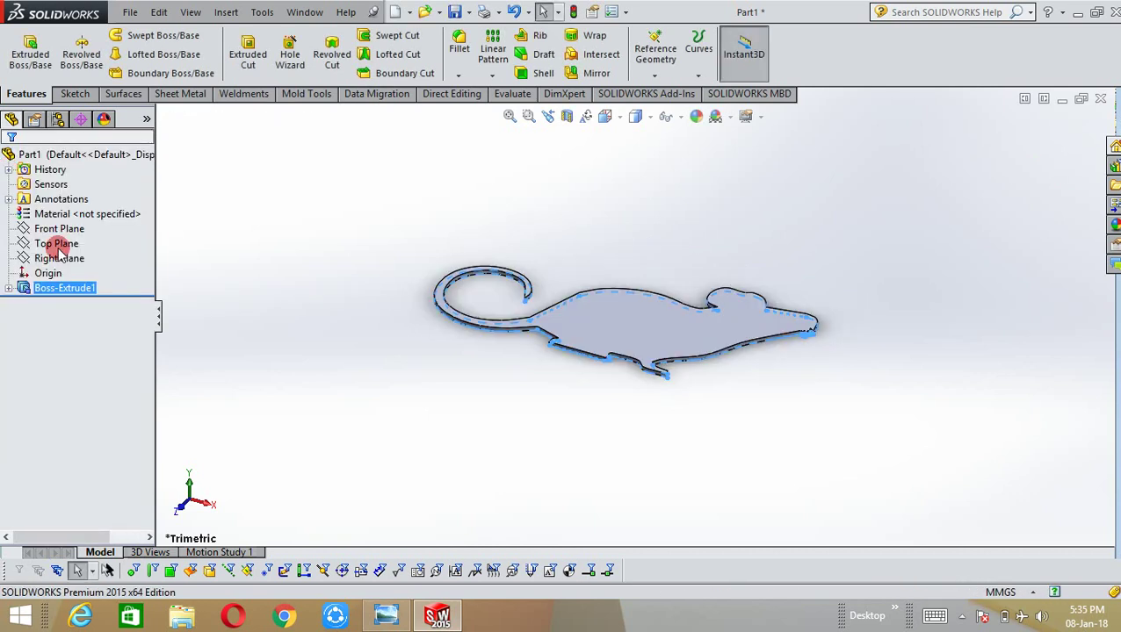
{"action": "middle_click_drag", "start_coordinate": [357, 225], "coordinate": [345, 365]}
{"action": "mouse_move", "coordinate": [754, 373]}
{"action": "middle_mouse_down"}
{"action": "mouse_move", "coordinate": [633, 358]}
{"action": "mouse_move", "coordinate": [741, 365]}
{"action": "middle_mouse_up"}
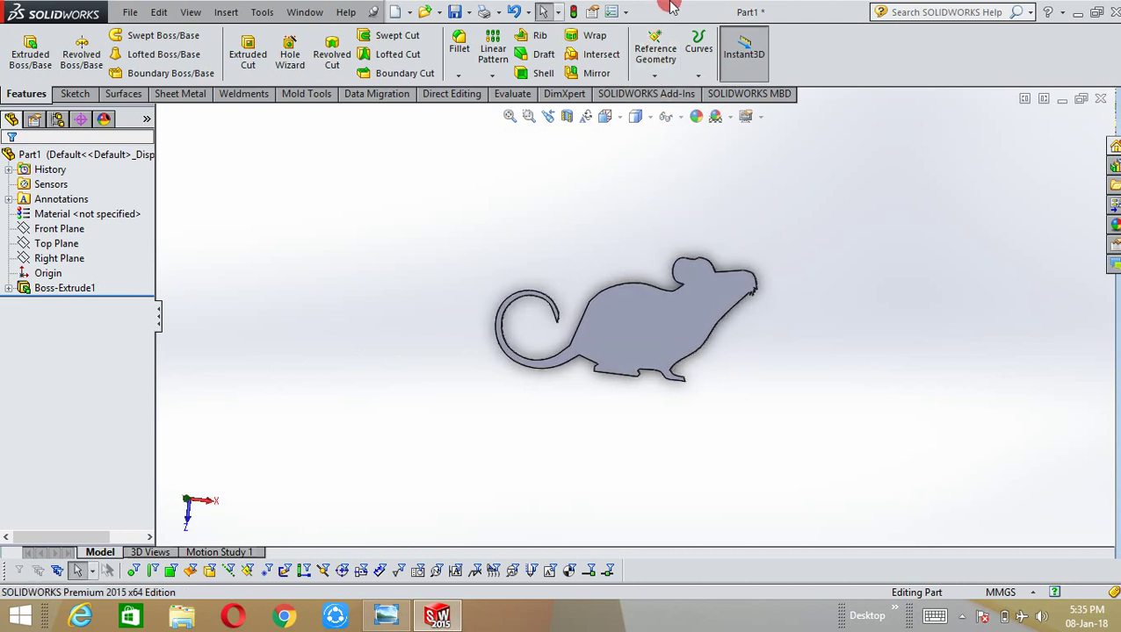
{"action": "mouse_move", "coordinate": [669, 7]}
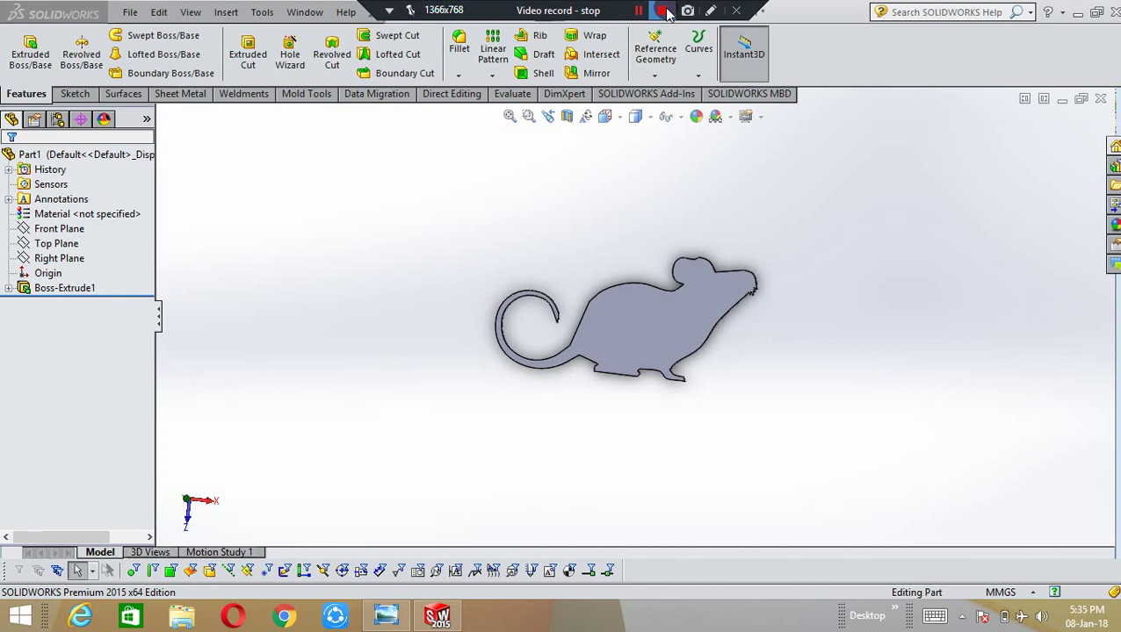